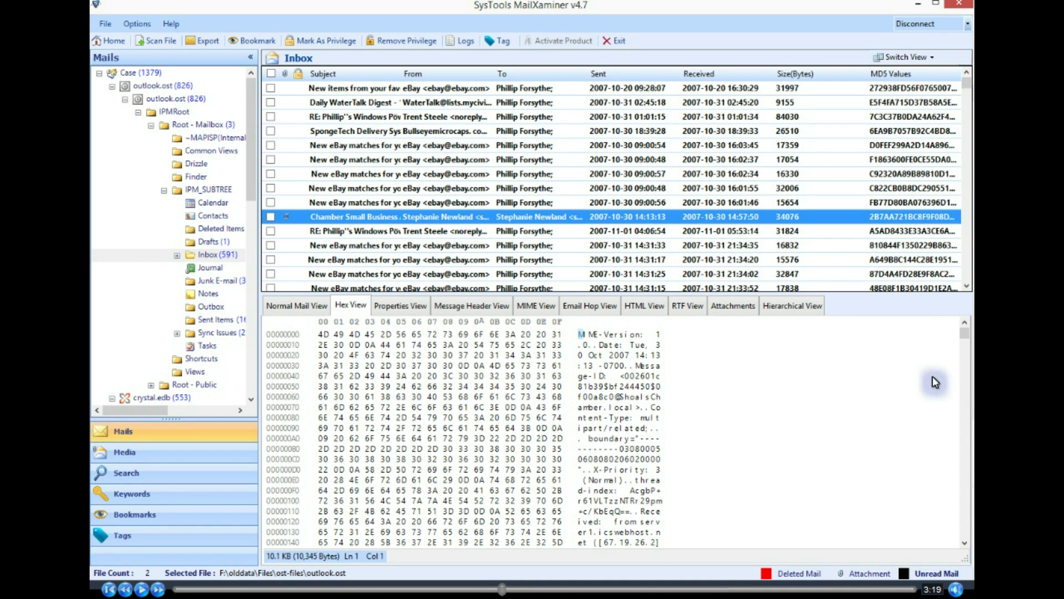
Scroll through the email's hex dump, then bring up its full list of properties.
mouse_move(965, 332)
left_mouse_down()
mouse_move(966, 407)
mouse_move(965, 332)
left_mouse_up()
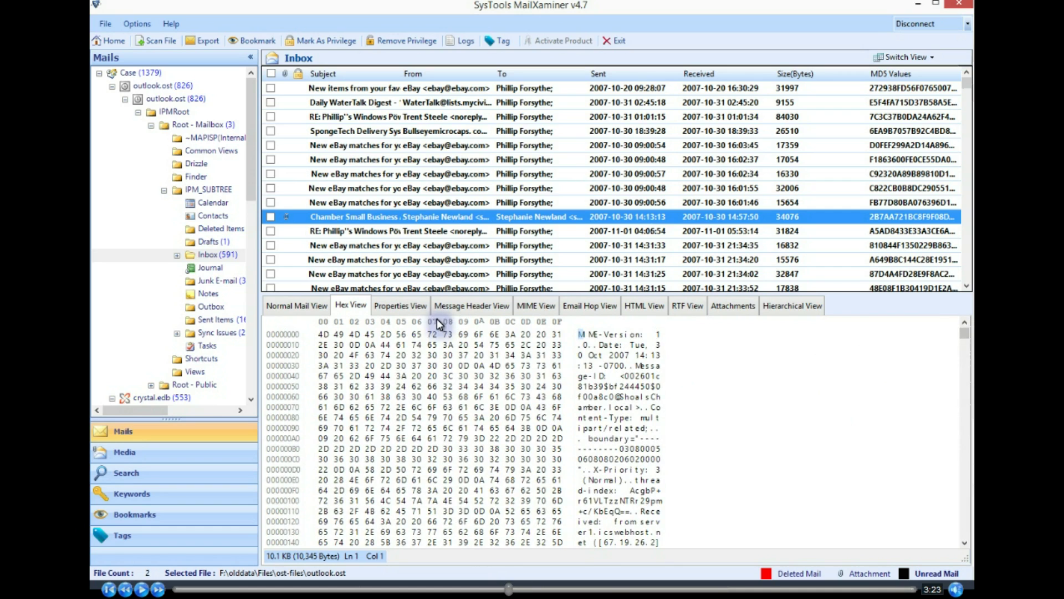
left_click(408, 307)
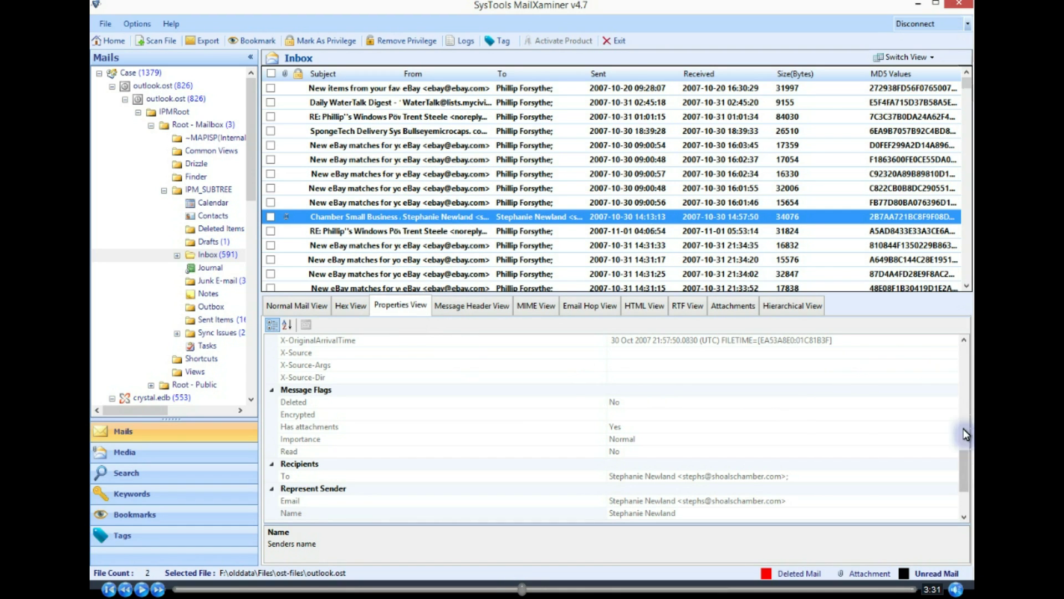
Scroll the email's properties and raw message header, then display its MIME structure.
left_click_drag(965, 455, 965, 344)
left_click(487, 305)
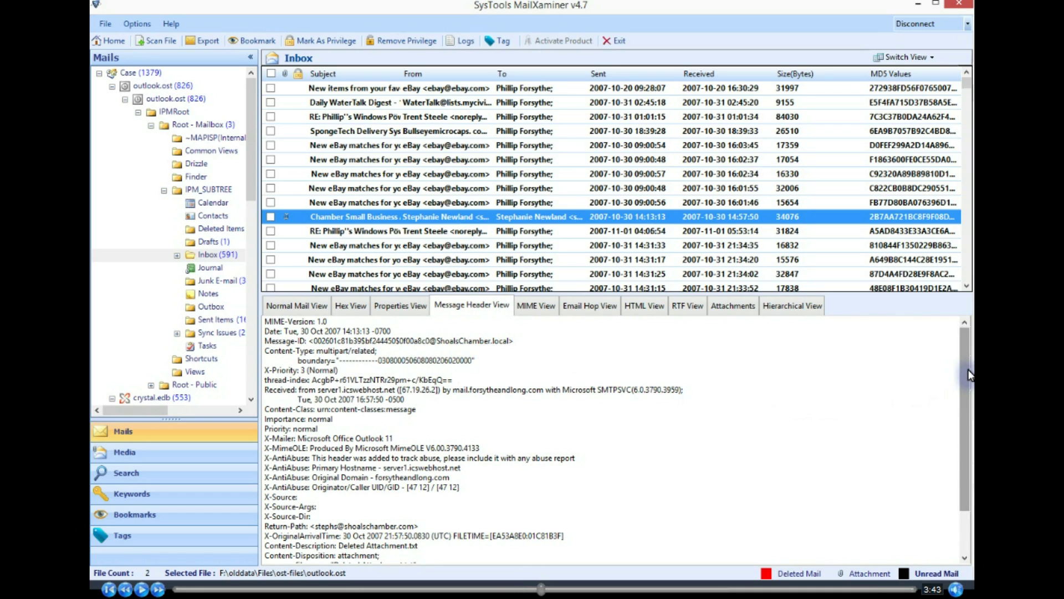
mouse_move(968, 373)
left_mouse_down()
mouse_move(963, 440)
mouse_move(960, 361)
left_mouse_up()
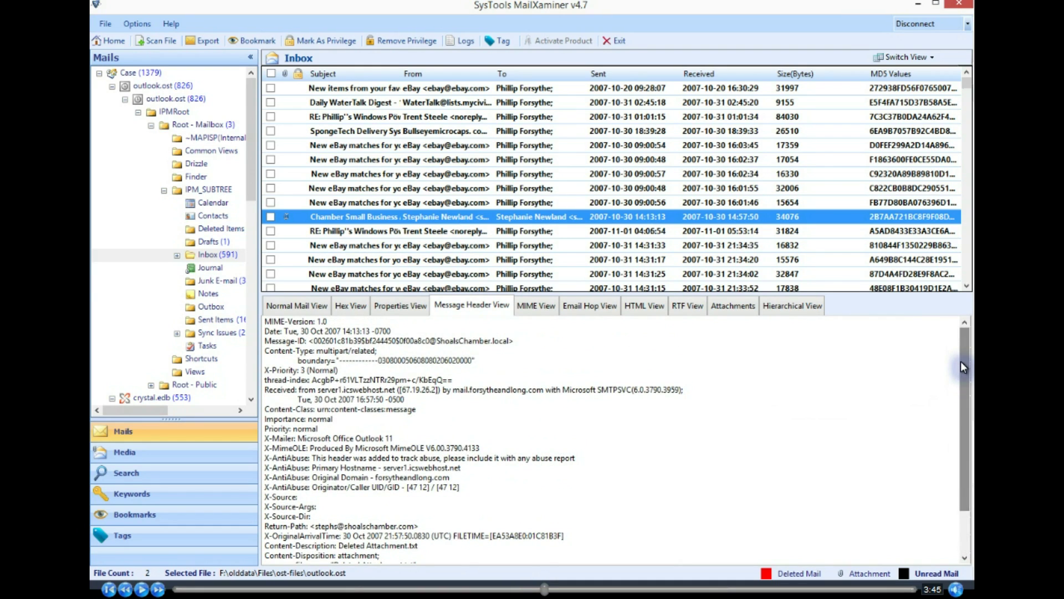
left_click(537, 310)
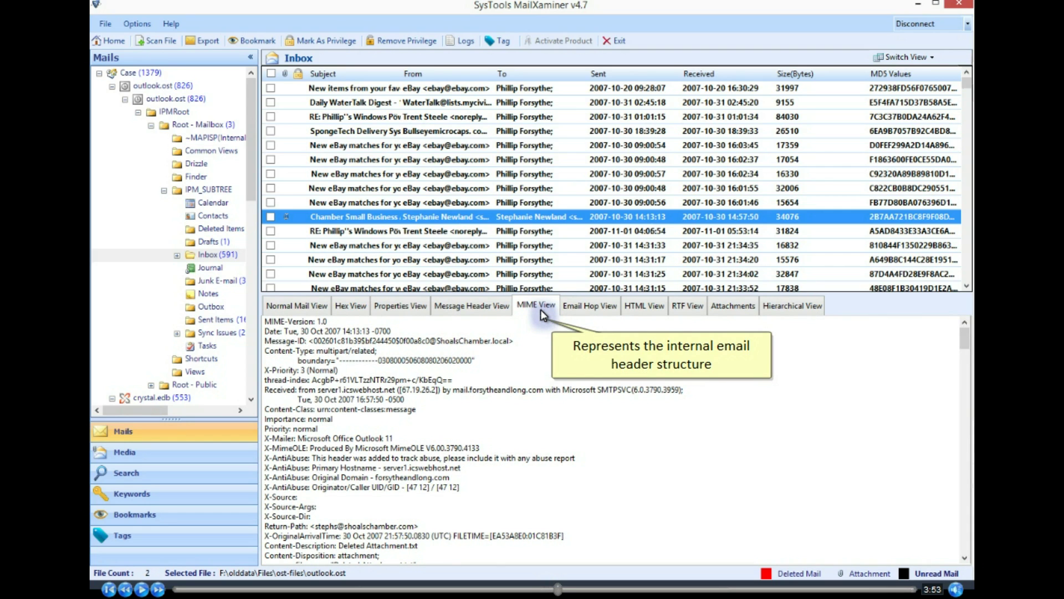
Check the email's Email Hop, HTML and RTF views, ending on its two-attachment list.
left_click(571, 312)
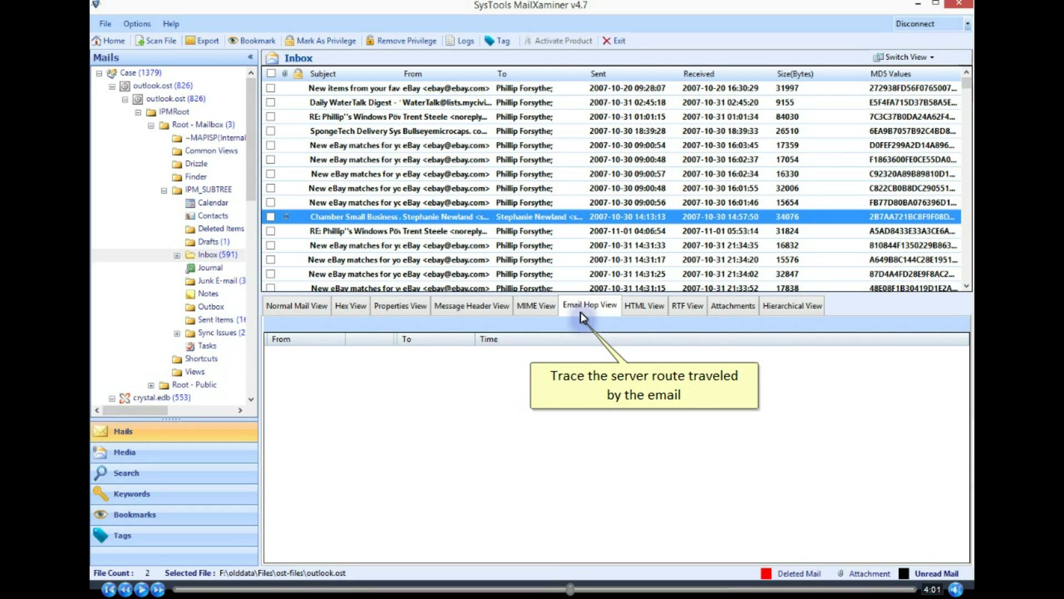
left_click(650, 316)
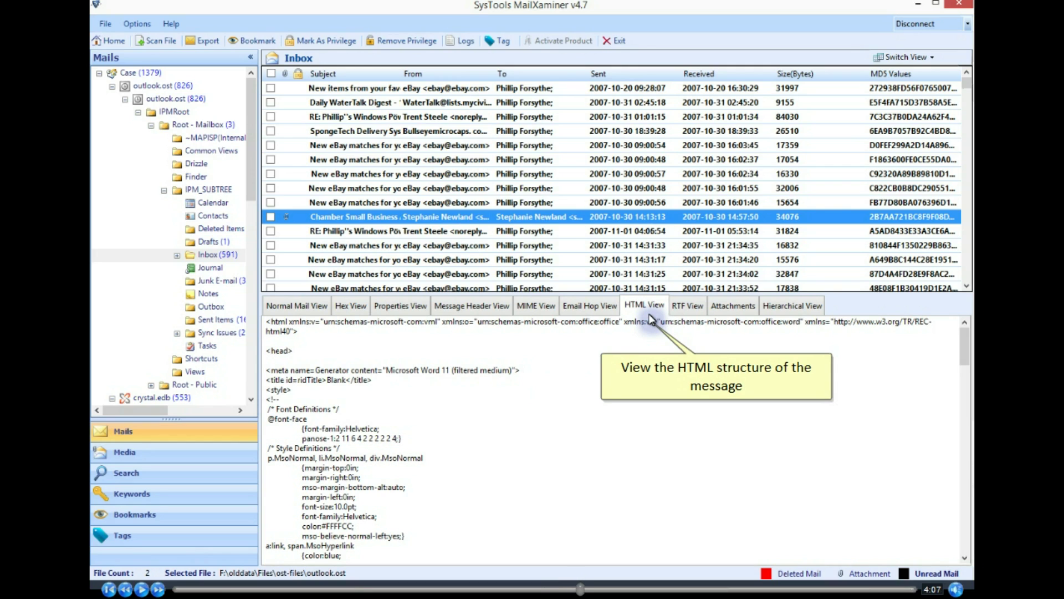
left_click(680, 311)
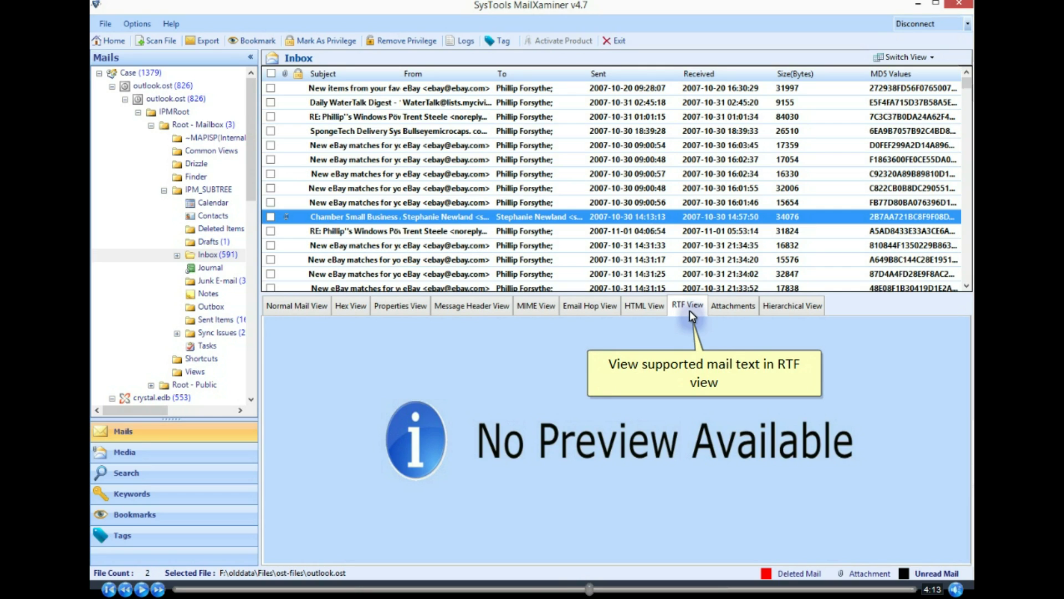
left_click(715, 314)
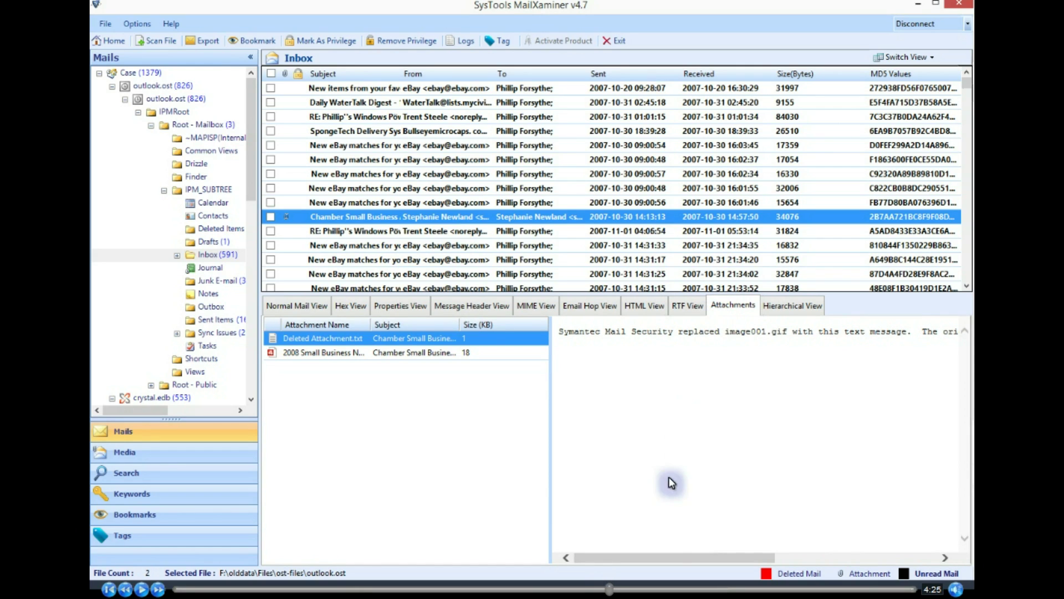
Preview the 2008 Small Business nomination PDF, check the folder hierarchy, and return to Normal Mail View.
mouse_move(661, 555)
left_mouse_down()
mouse_move(725, 569)
mouse_move(727, 559)
mouse_move(663, 559)
left_mouse_up()
left_click(369, 353)
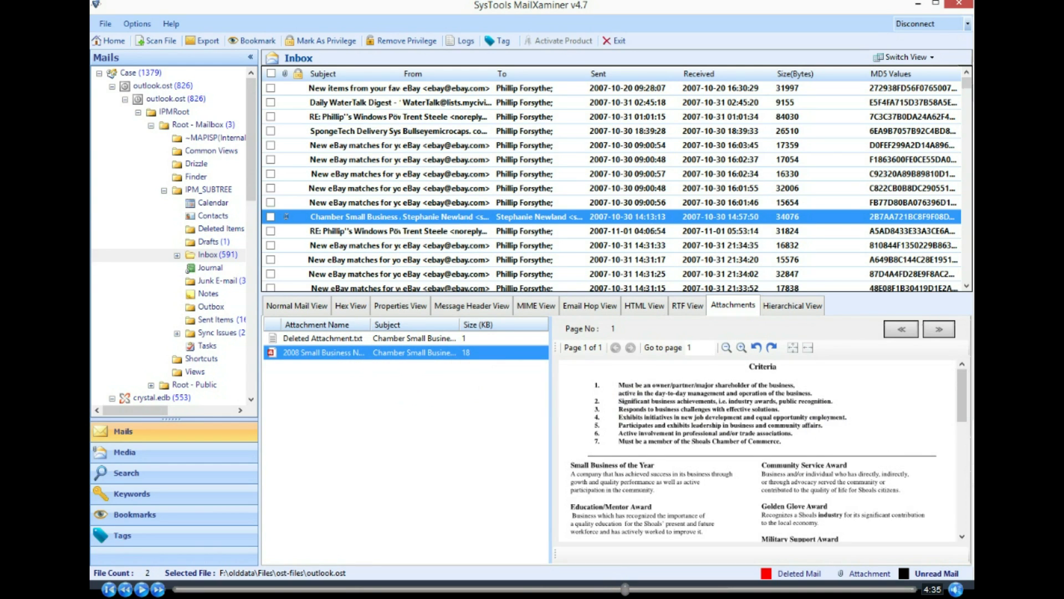
left_click_drag(964, 407, 970, 382)
left_click(790, 306)
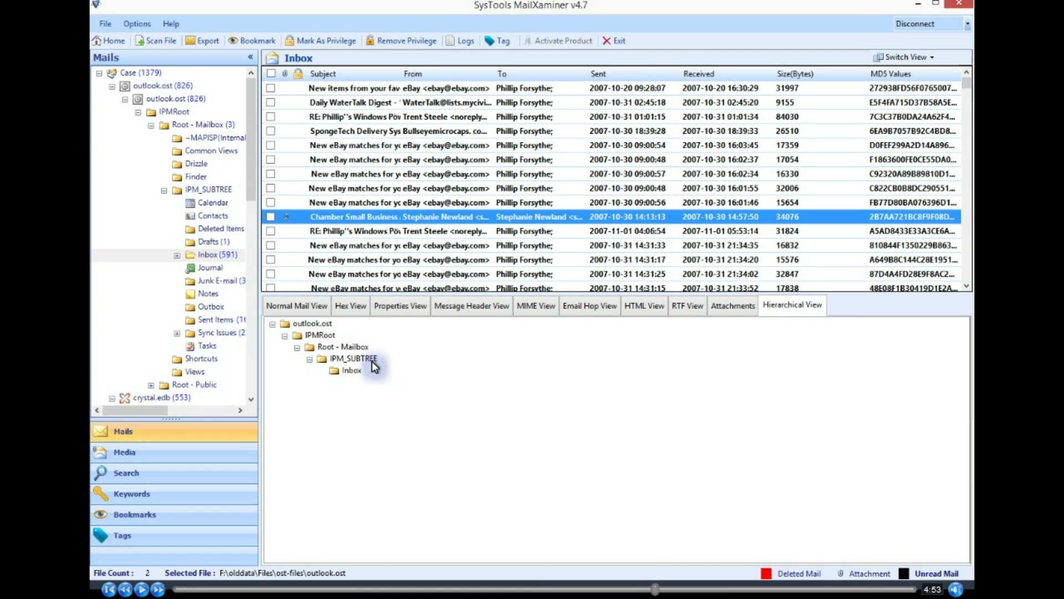
left_click(314, 304)
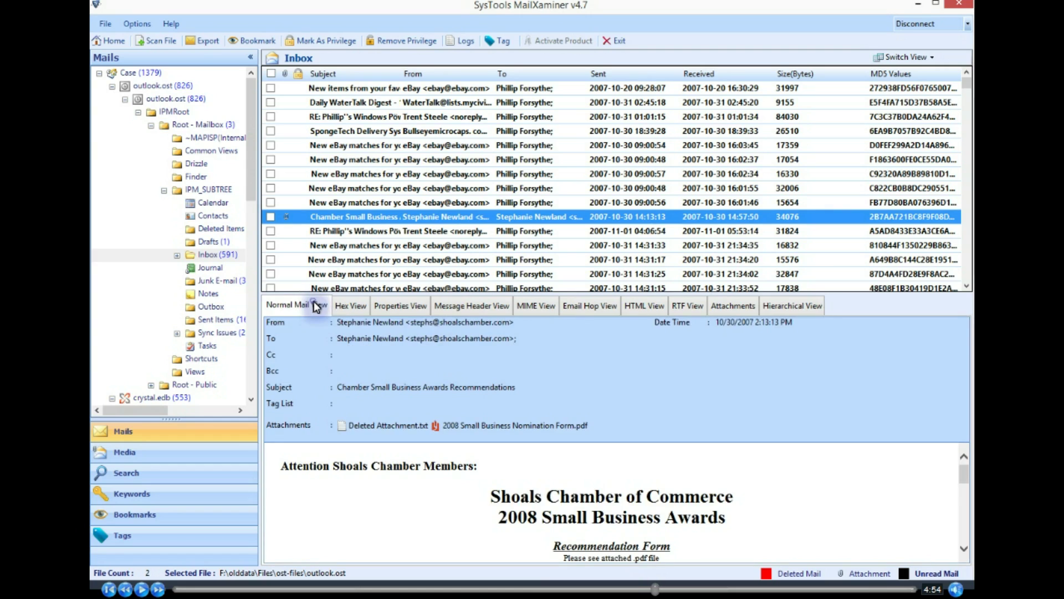
Sort the Inbox by Subject, From, To, Sent, Received, Size, then MD5 Values.
left_click(329, 75)
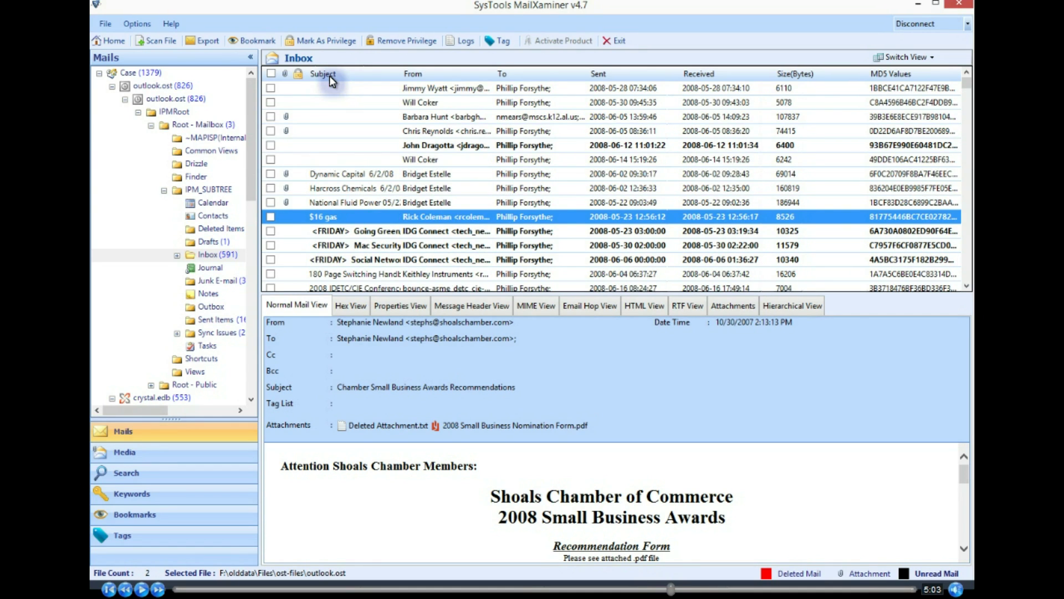
left_click(421, 75)
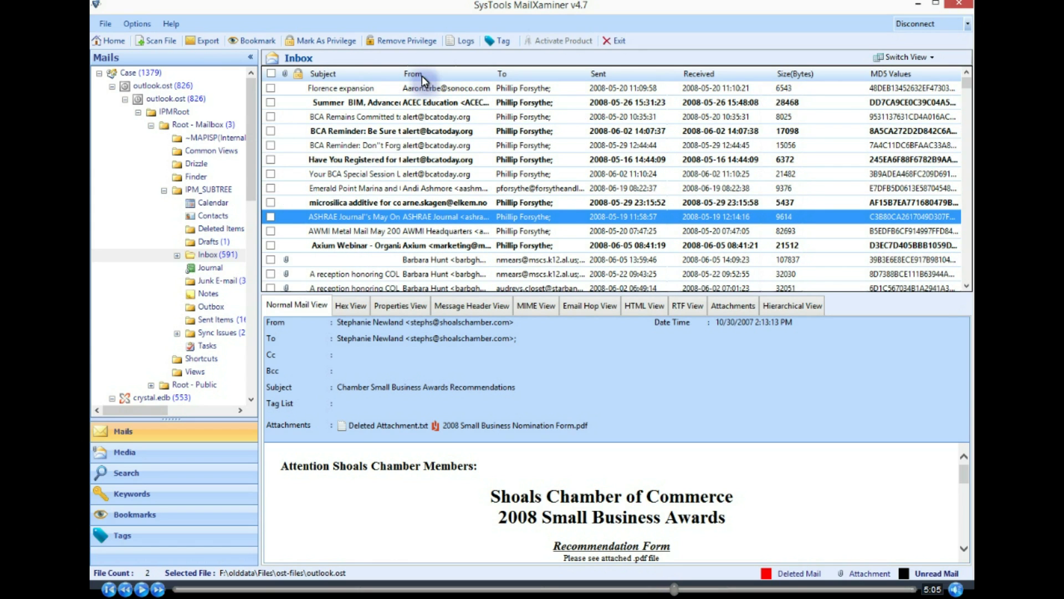
left_click(506, 75)
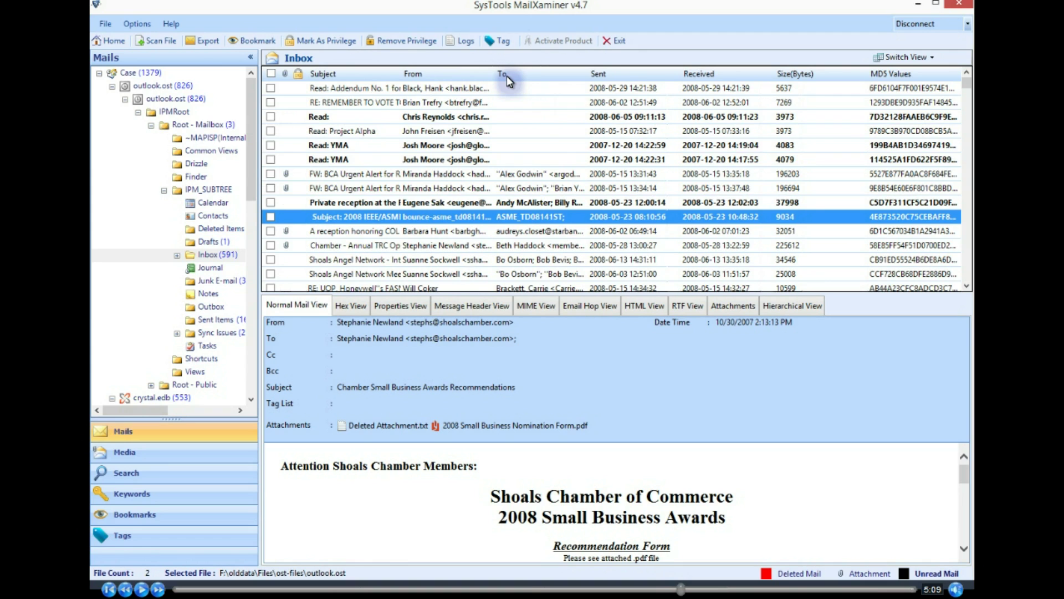
left_click(602, 79)
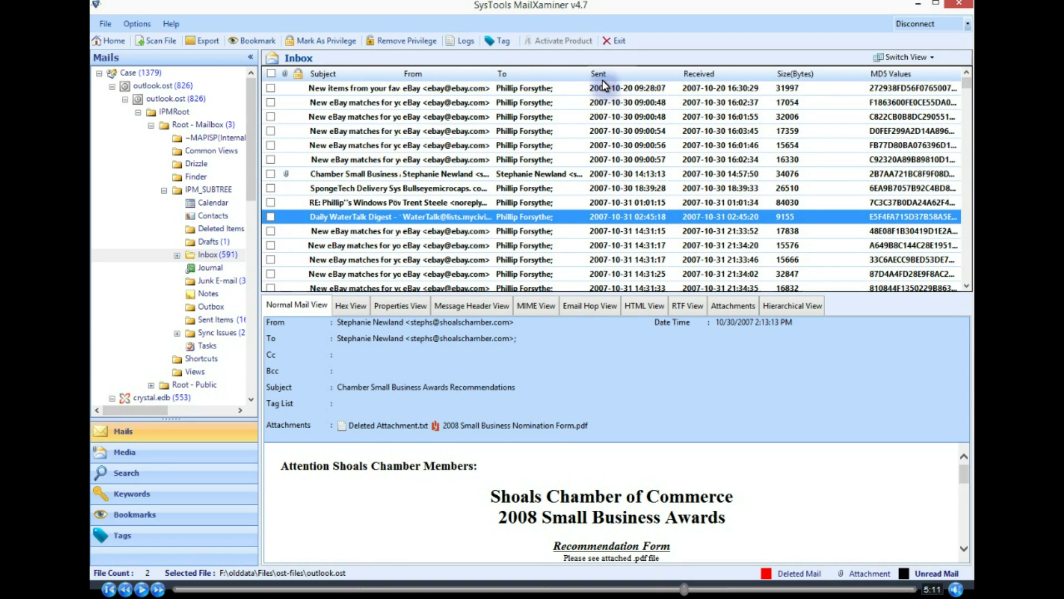
left_click(691, 79)
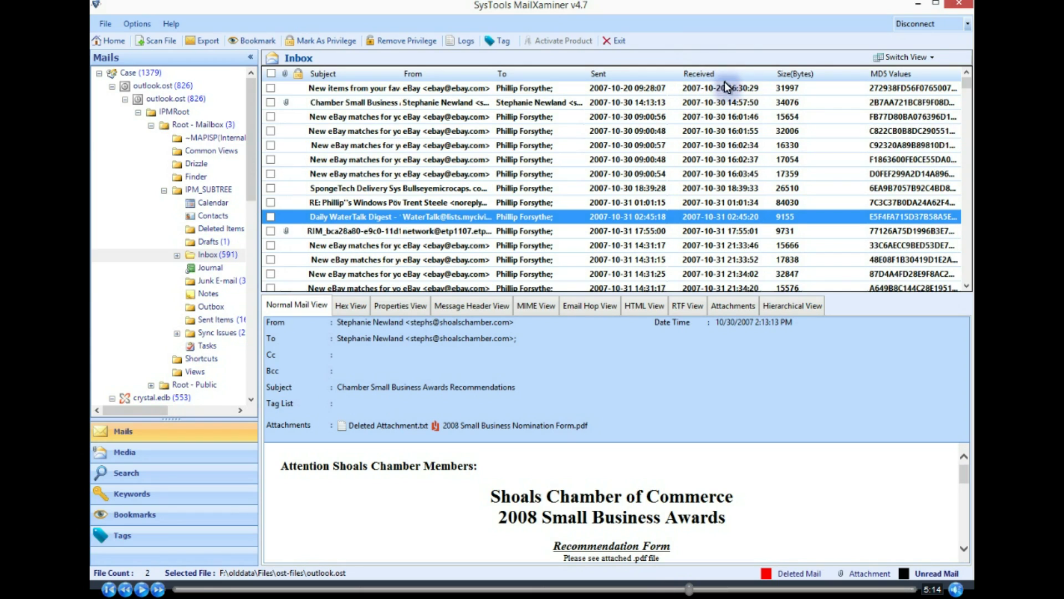
left_click(784, 78)
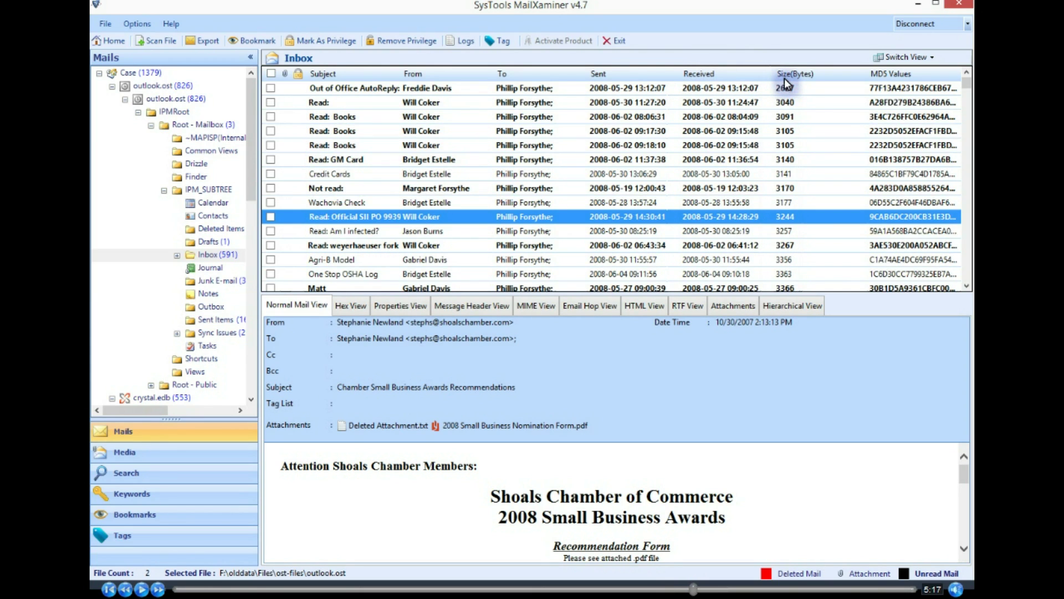
left_click(873, 76)
Re-sort back through Size, Received, Sent, To and From, ending ordered by Subject.
left_click(873, 76)
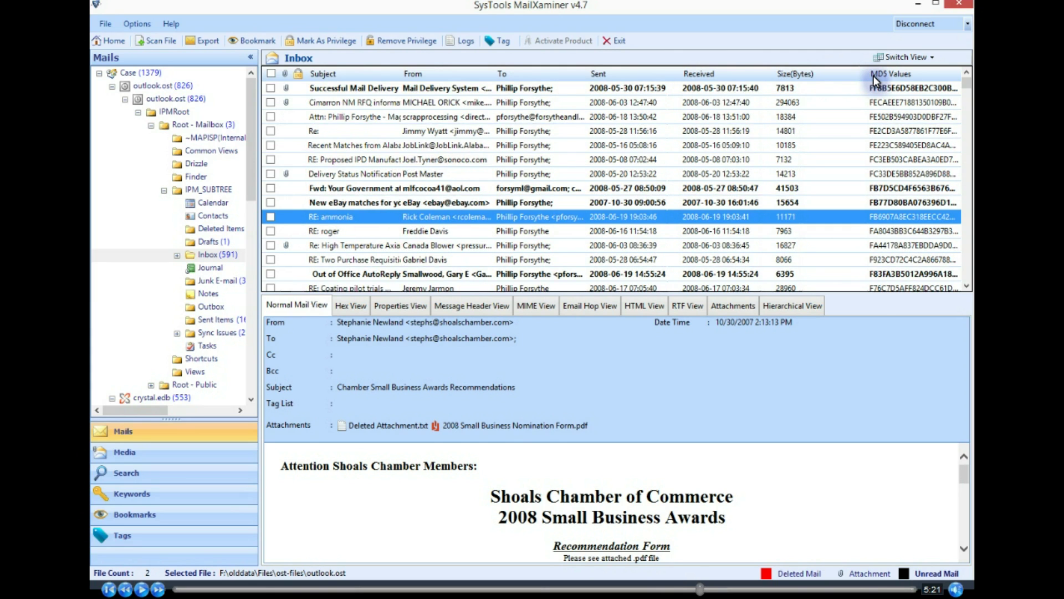
left_click(699, 73)
left_click(634, 73)
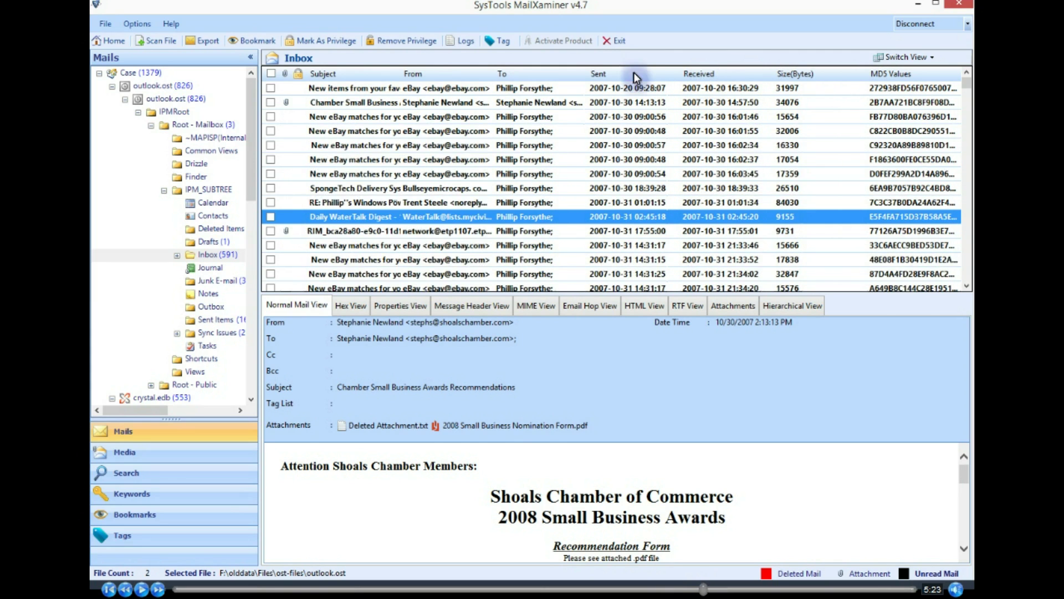
left_click(487, 74)
left_click(446, 75)
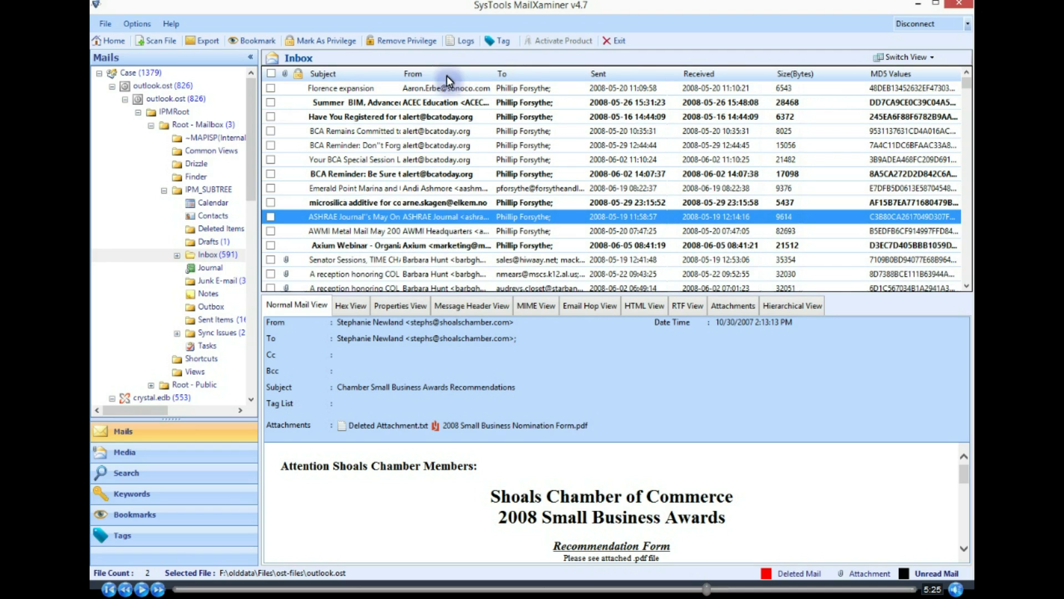
left_click(335, 75)
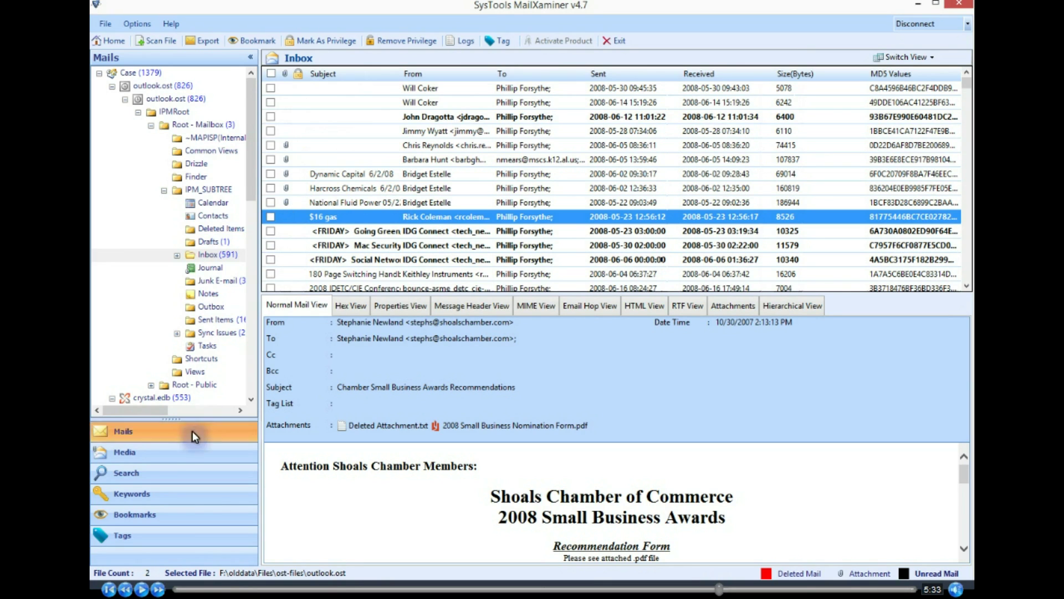
In Media, expand Case > outlook.ost > Microsoft Office to list its 49 Office attachments.
left_click(188, 452)
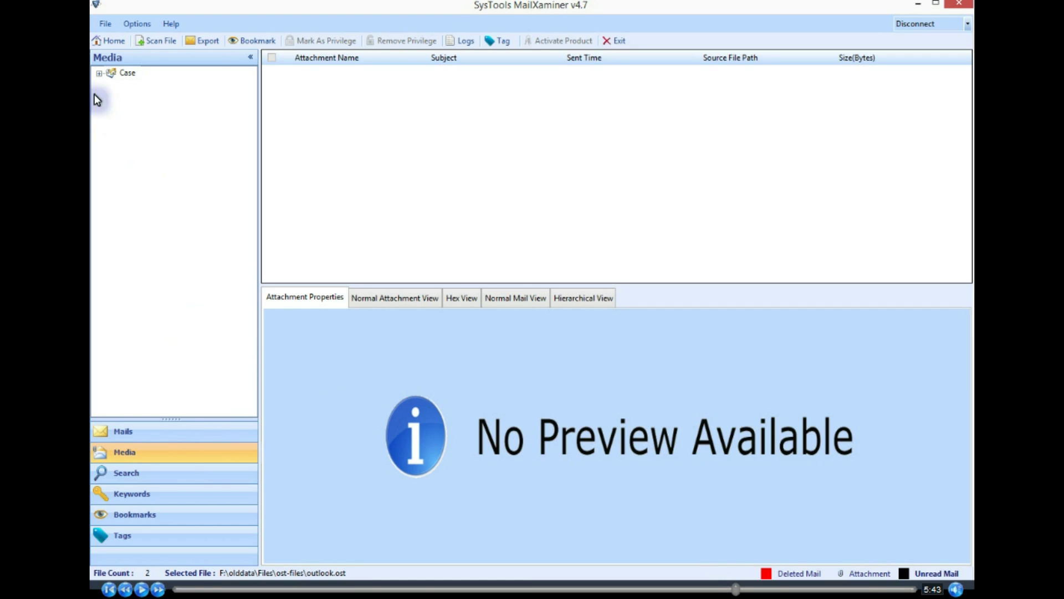
left_click(99, 72)
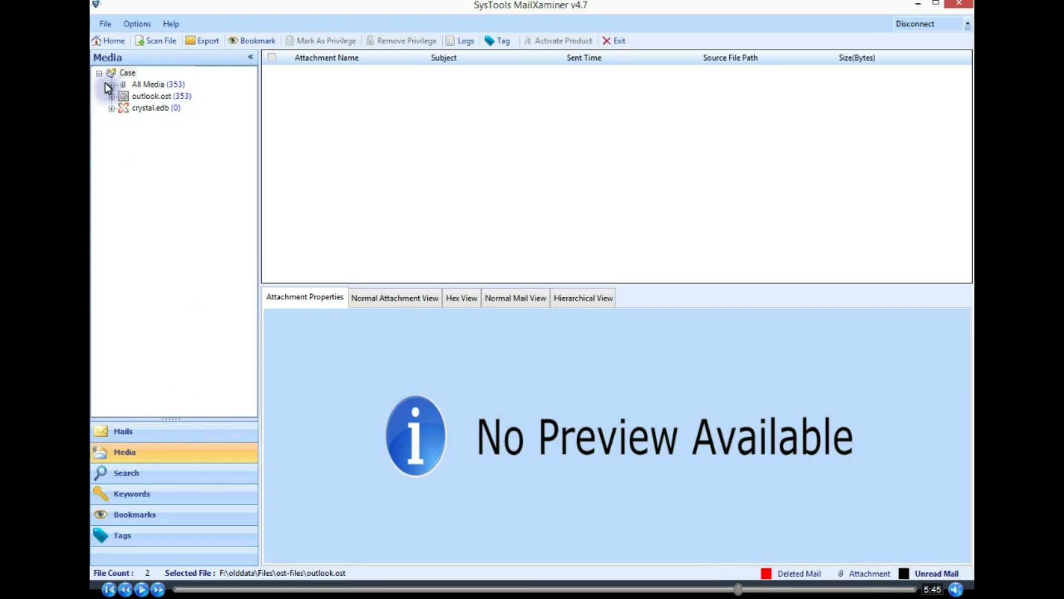
left_click(110, 97)
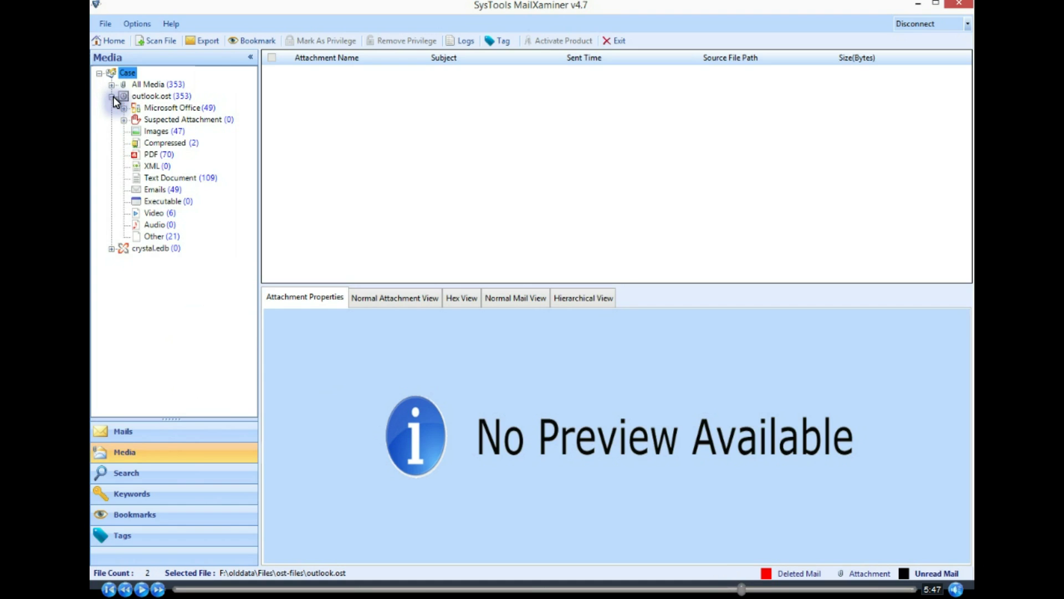
left_click(124, 109)
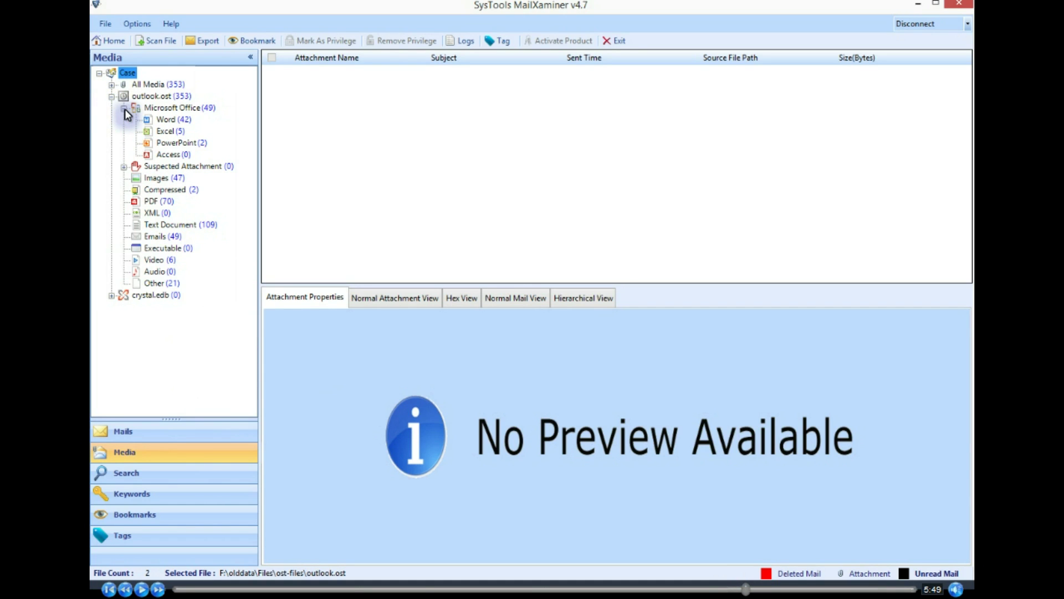
left_click(162, 109)
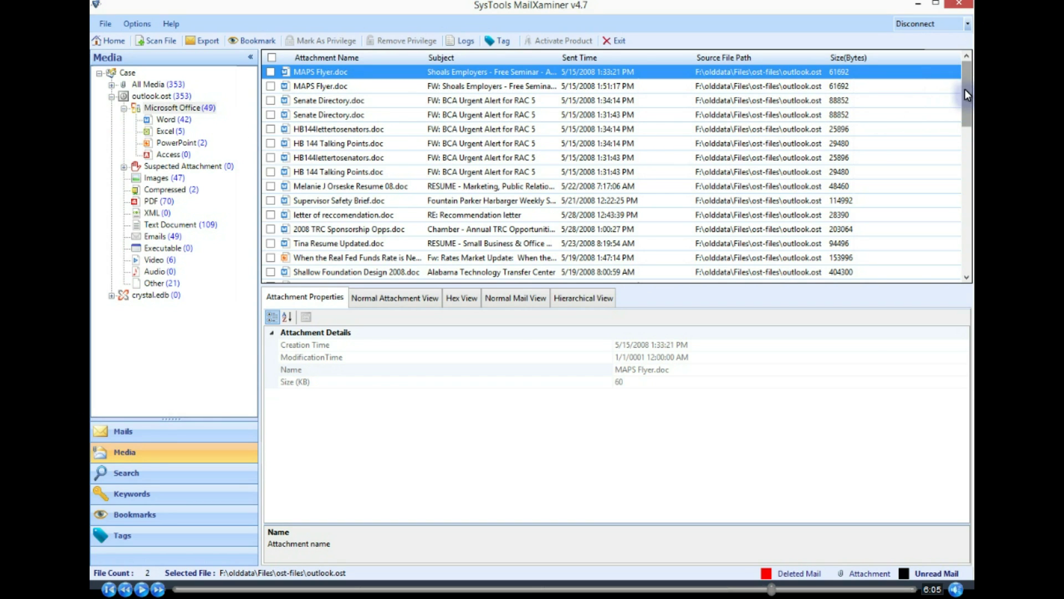
Scroll the Office attachment list and select Addendum _1_Florence AL Manufacturing Facility.doc.
left_click_drag(965, 91, 966, 145)
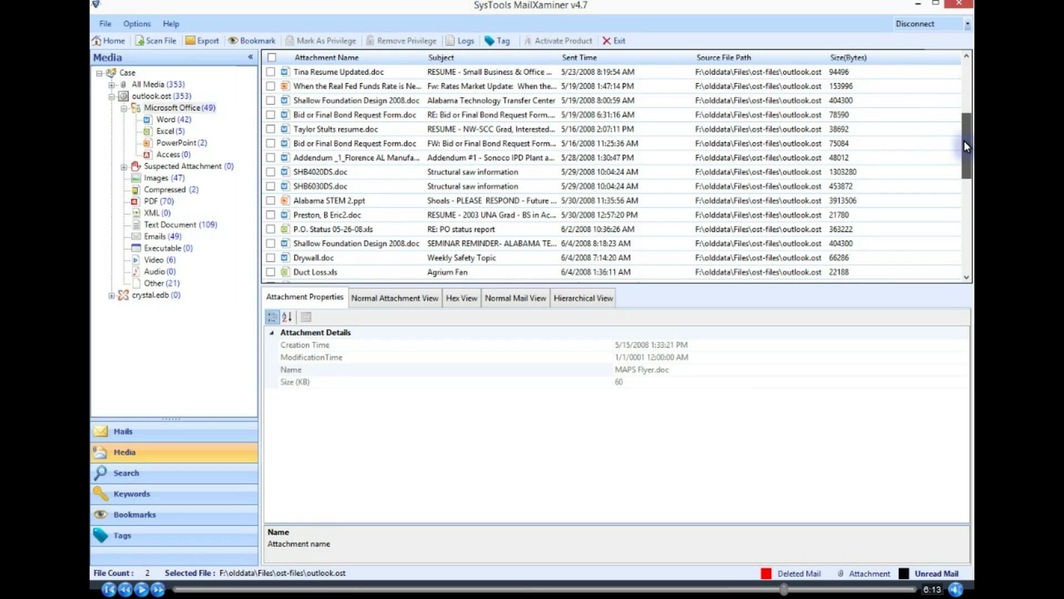
left_click_drag(963, 141, 963, 135)
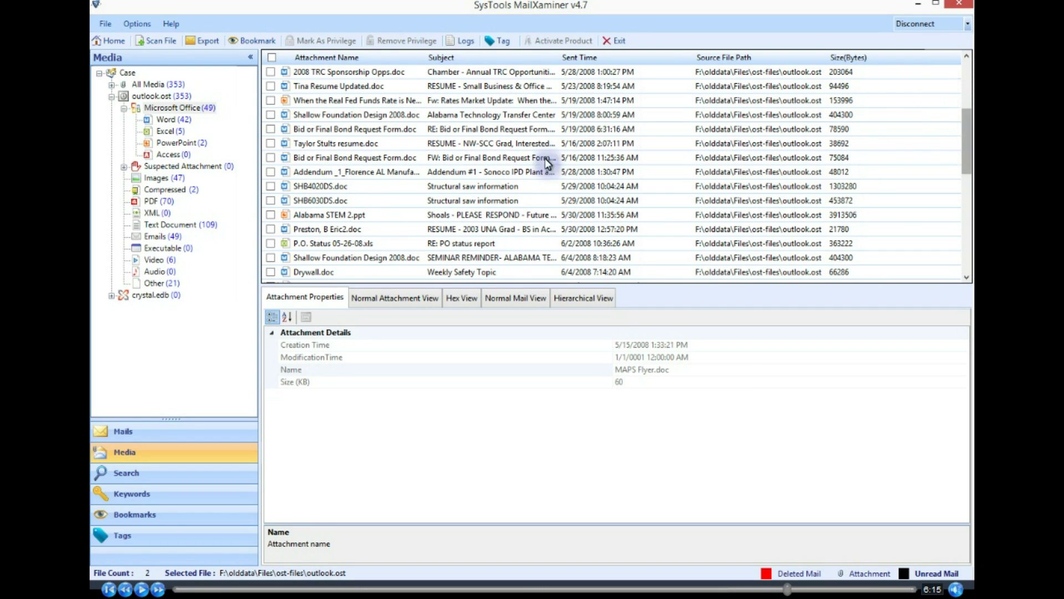
left_click(384, 170)
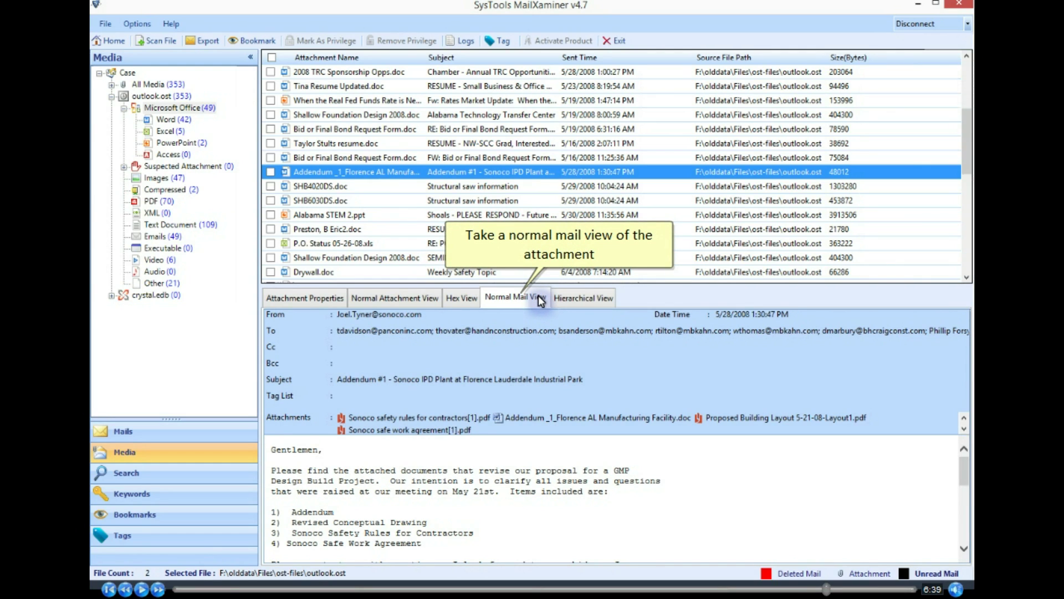
Check the addendum email's folder, view its 46 KB properties by category, and tick all attachments.
left_click(576, 300)
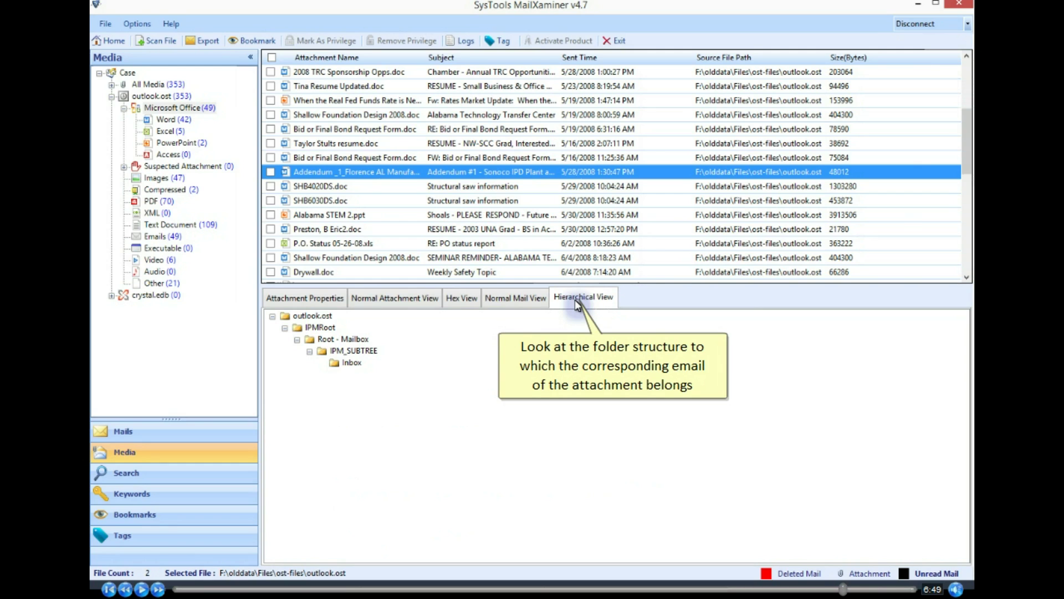
left_click(304, 299)
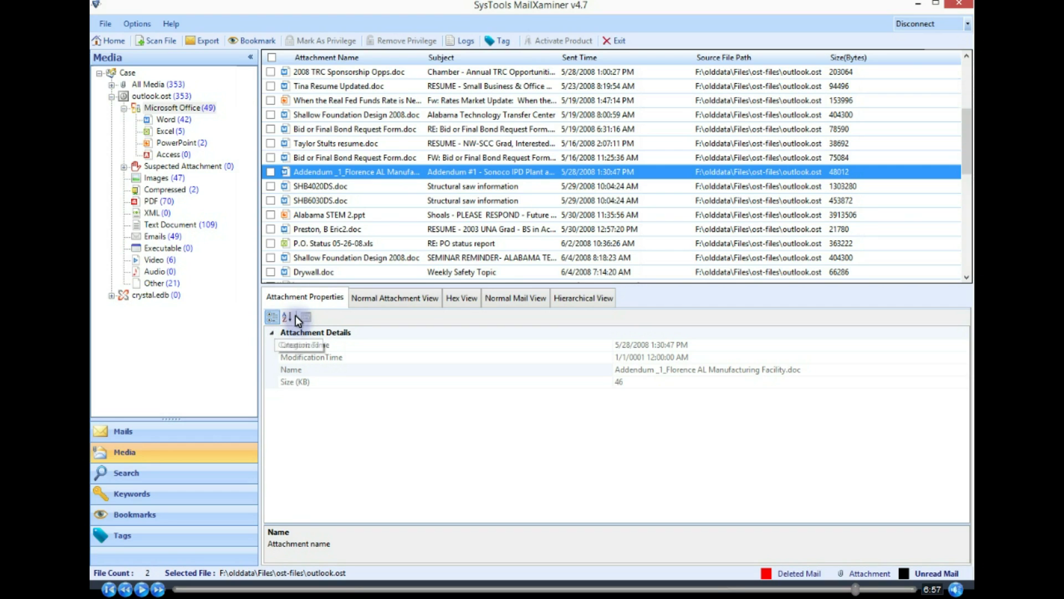
left_click(291, 315)
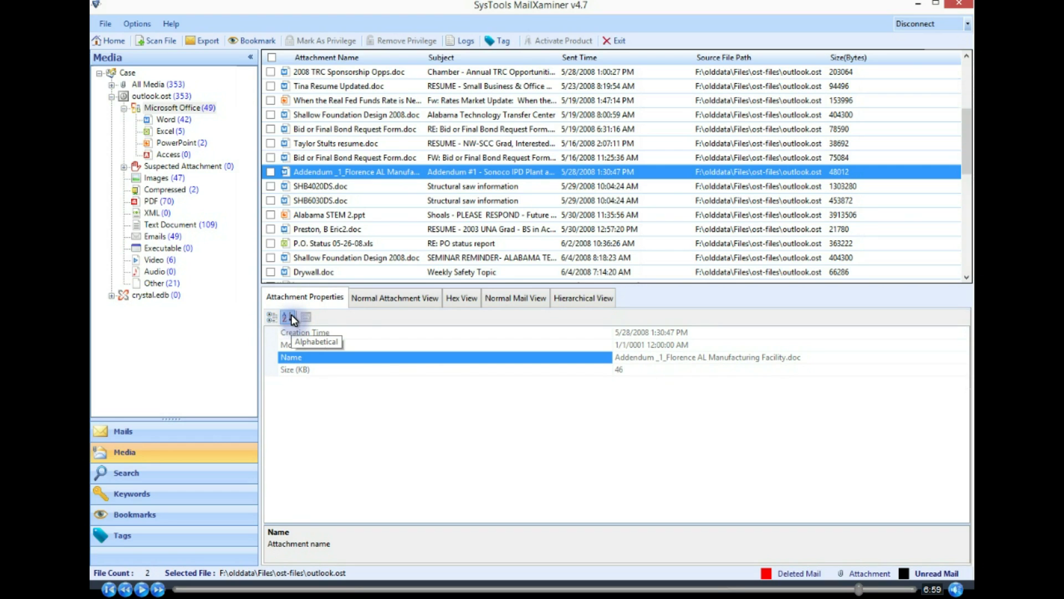
left_click(271, 317)
left_click(319, 298)
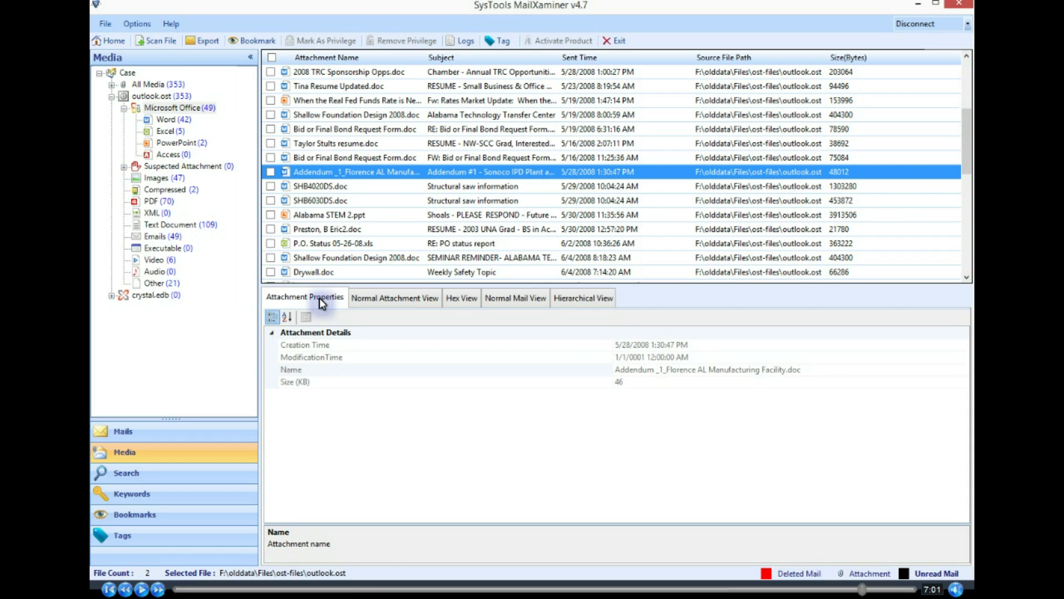
left_click(272, 57)
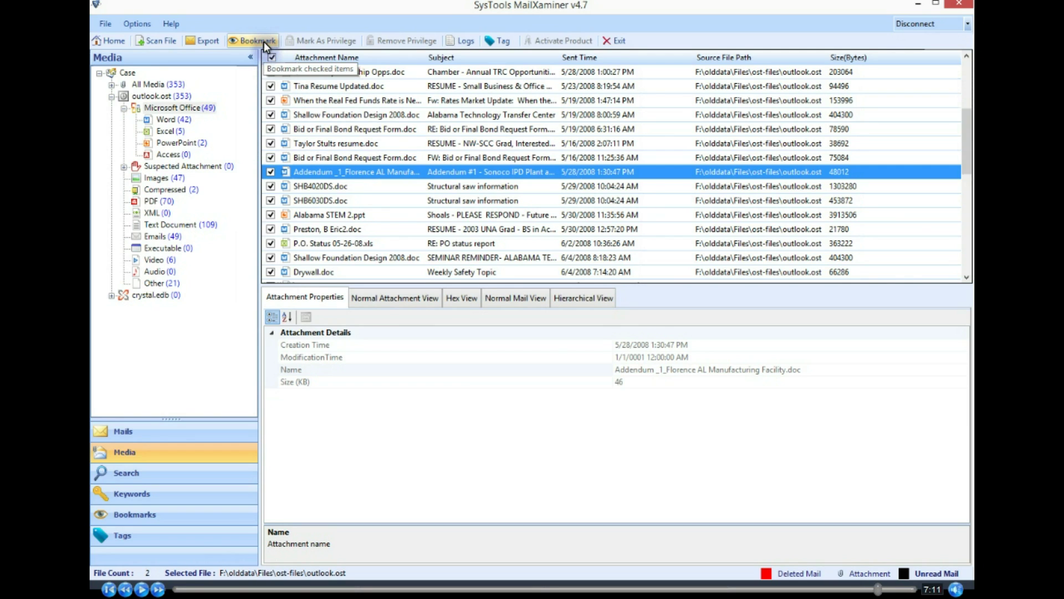
Bookmark the 49 ticked Microsoft Office attachments and confirm the count dialog.
left_click(264, 42)
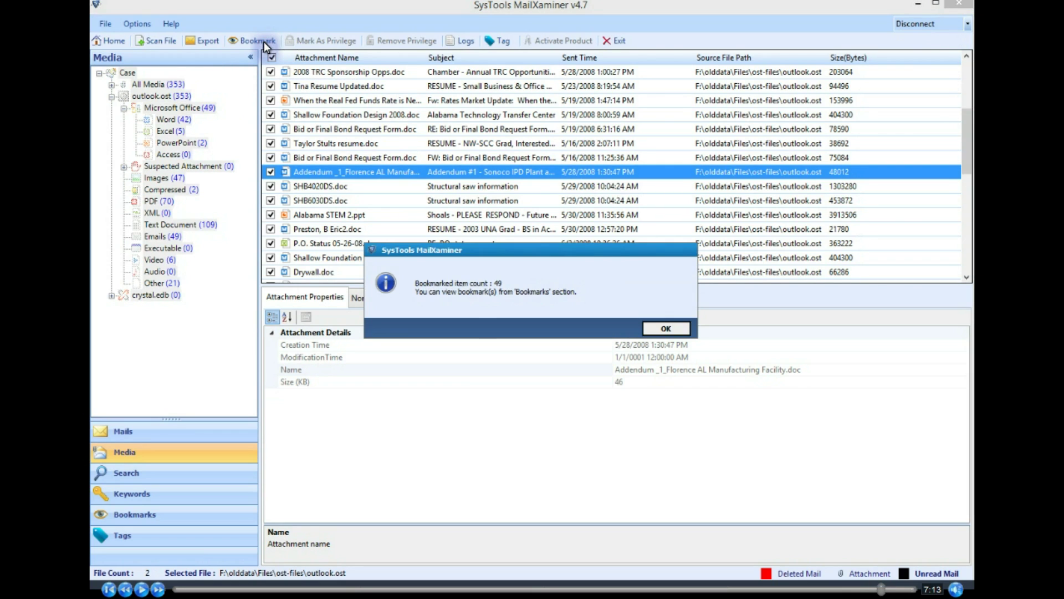
left_click(657, 332)
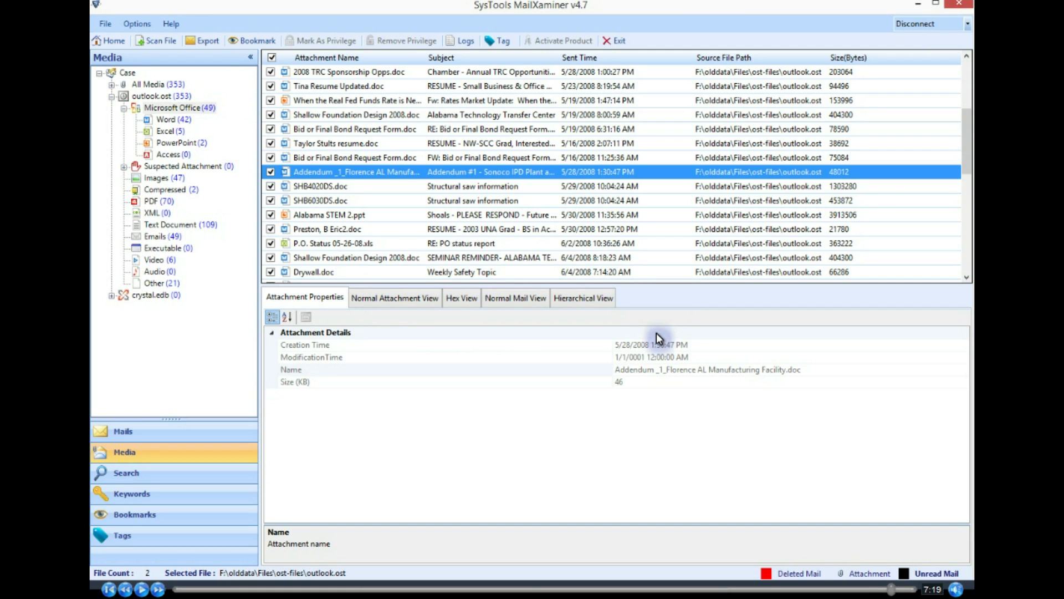